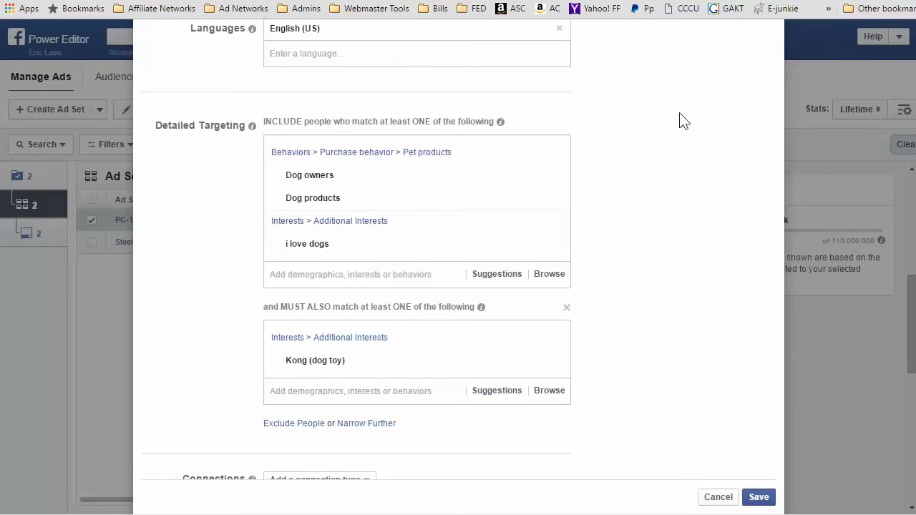
Step: Review the audience's location, age, gender, language and placement settings together with its detailed targeting groups
{"action": "scroll", "coordinate": [684, 122], "scroll_direction": "up", "scroll_amount": 5}
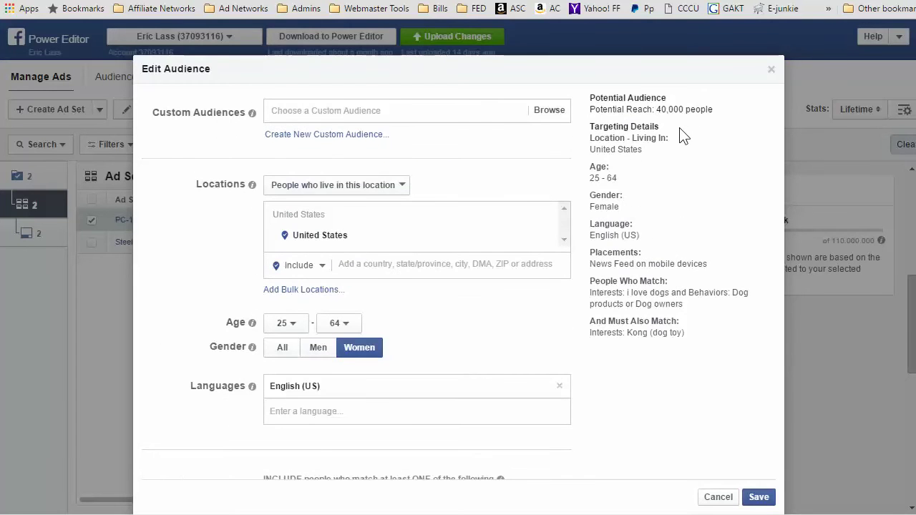
{"action": "scroll", "coordinate": [684, 140], "scroll_direction": "down", "scroll_amount": 1}
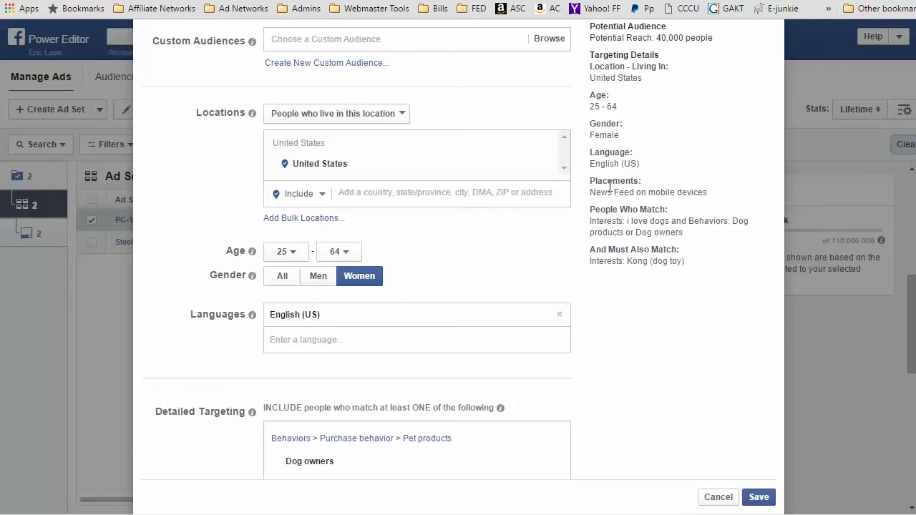
{"action": "scroll", "coordinate": [620, 199], "scroll_direction": "up", "scroll_amount": 1}
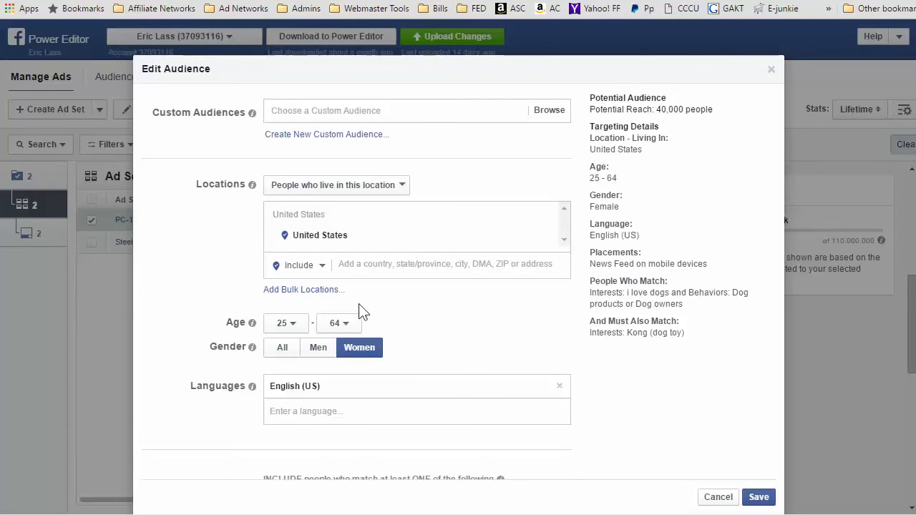
{"action": "scroll", "coordinate": [521, 333], "scroll_direction": "down", "scroll_amount": 1}
{"action": "scroll", "coordinate": [521, 321], "scroll_direction": "down", "scroll_amount": 1}
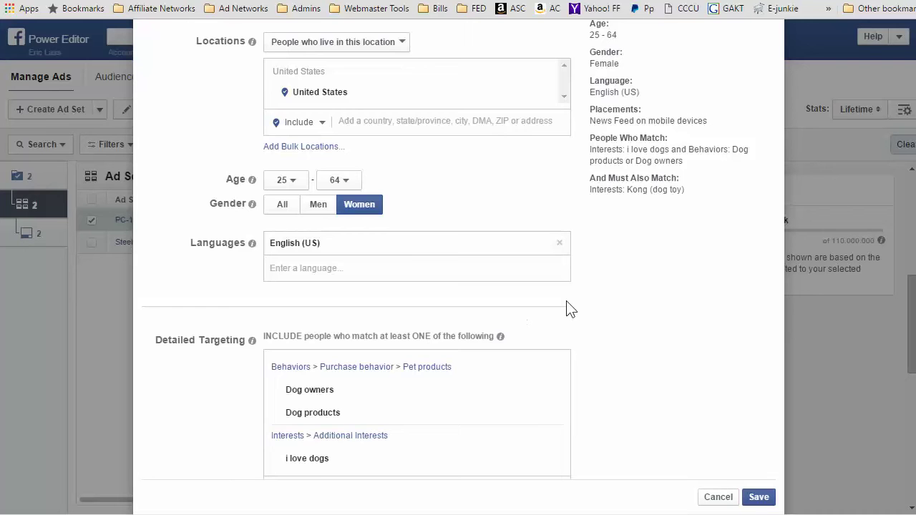
{"action": "scroll", "coordinate": [579, 307], "scroll_direction": "down", "scroll_amount": 1}
{"action": "scroll", "coordinate": [595, 288], "scroll_direction": "down", "scroll_amount": 2}
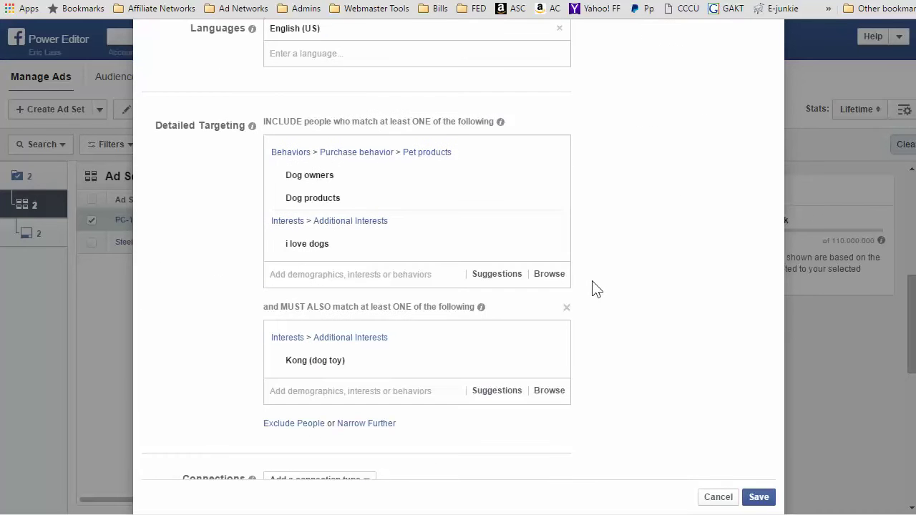
{"action": "mouse_move", "coordinate": [323, 178]}
{"action": "scroll", "coordinate": [247, 181], "scroll_direction": "up", "scroll_amount": 3}
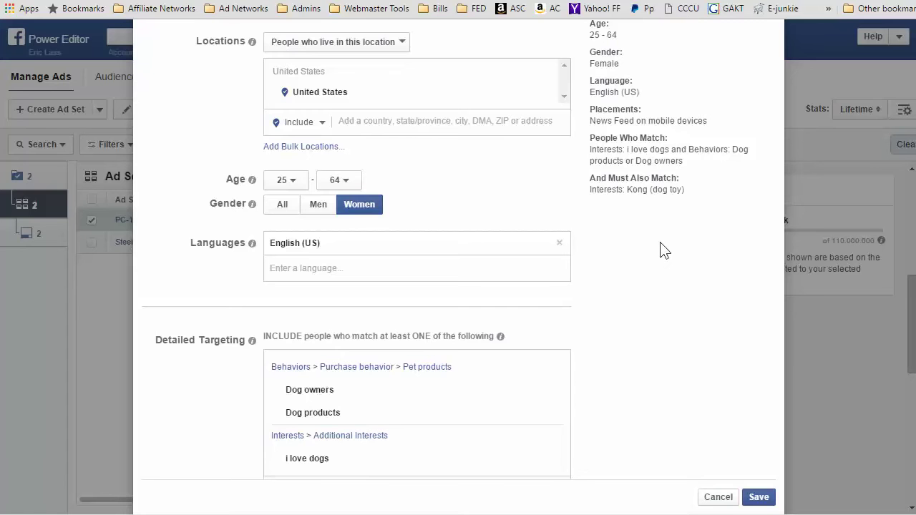
{"action": "scroll", "coordinate": [637, 251], "scroll_direction": "down", "scroll_amount": 2}
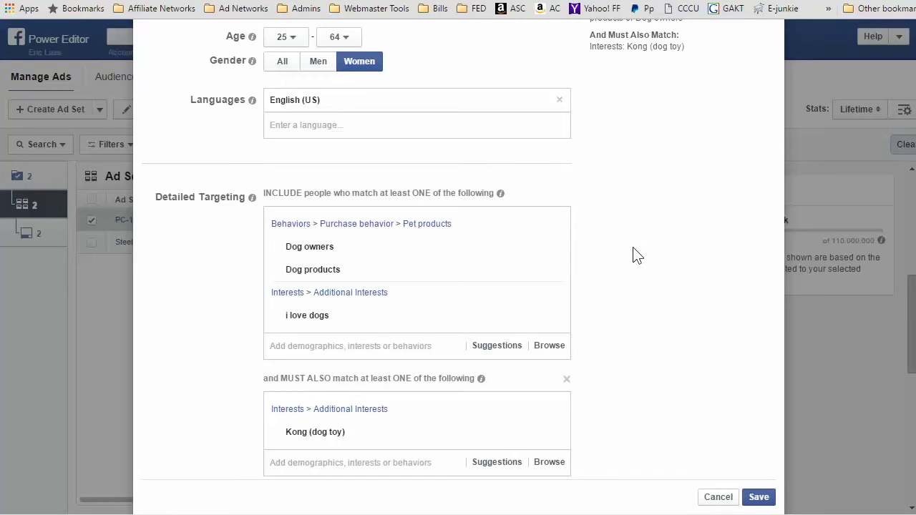
{"action": "scroll", "coordinate": [599, 264], "scroll_direction": "down", "scroll_amount": 1}
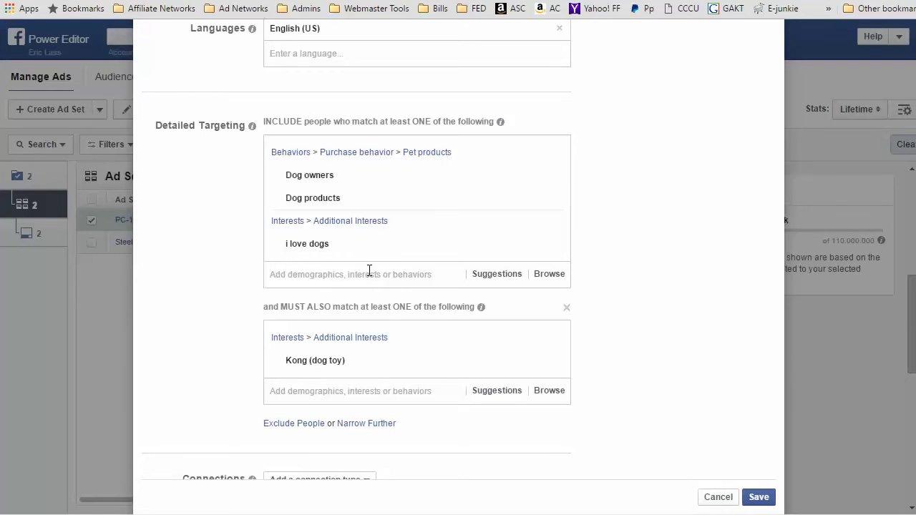
Step: Examine the interests and behaviors in the include group and the Kong (dog toy) interest that people must also match
{"action": "mouse_move", "coordinate": [355, 204]}
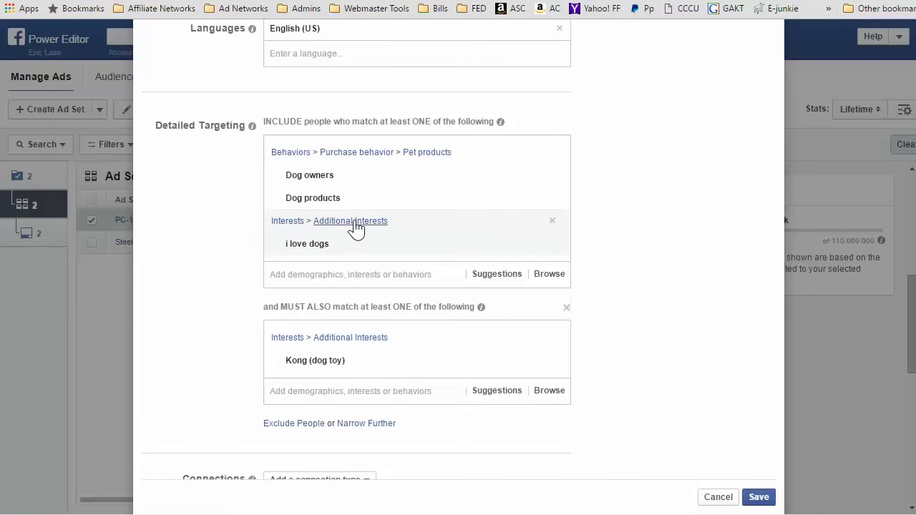
{"action": "mouse_move", "coordinate": [344, 247]}
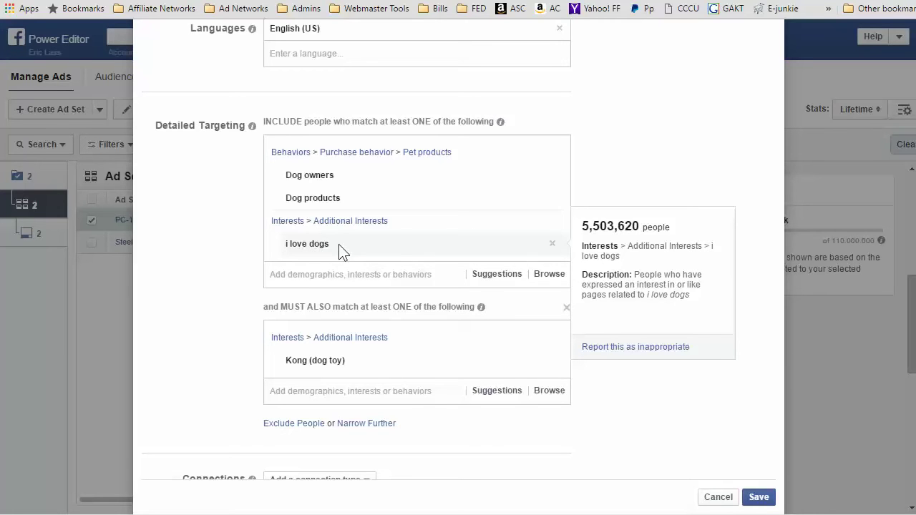
{"action": "scroll", "coordinate": [197, 289], "scroll_direction": "down", "scroll_amount": 2}
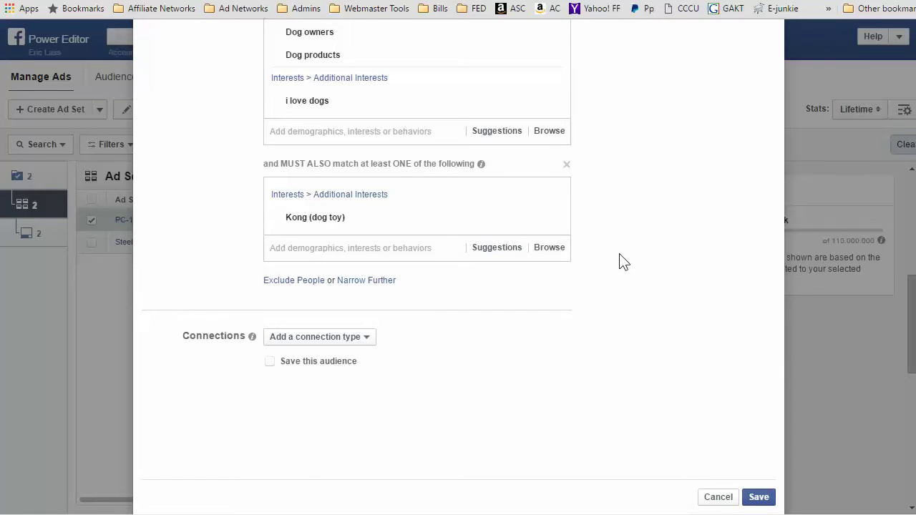
{"action": "scroll", "coordinate": [620, 261], "scroll_direction": "up", "scroll_amount": 1}
{"action": "scroll", "coordinate": [620, 261], "scroll_direction": "up", "scroll_amount": 1}
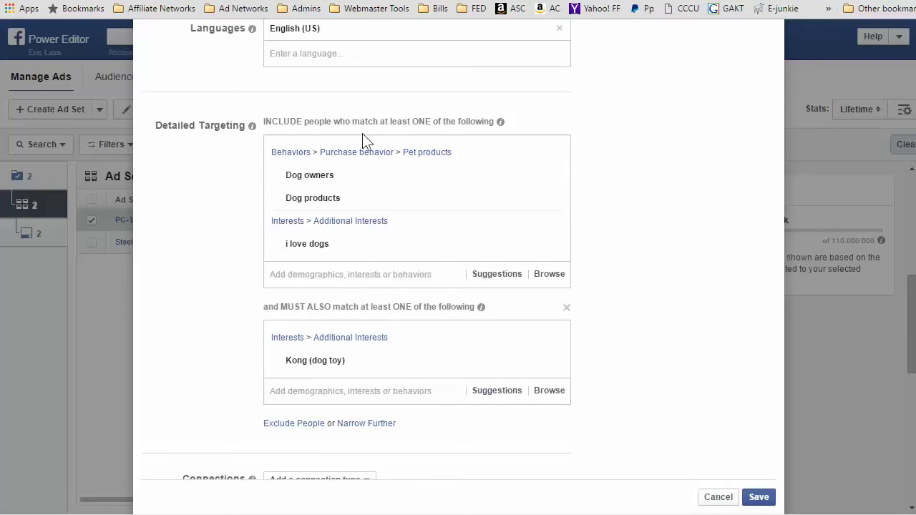
{"action": "mouse_move", "coordinate": [315, 247]}
{"action": "mouse_move", "coordinate": [378, 370]}
{"action": "scroll", "coordinate": [678, 360], "scroll_direction": "up", "scroll_amount": 3}
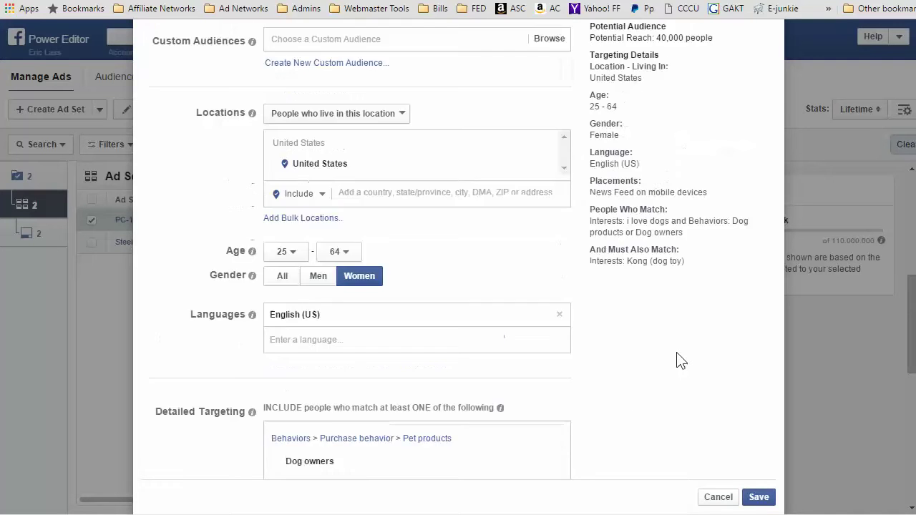
{"action": "scroll", "coordinate": [680, 360], "scroll_direction": "down", "scroll_amount": 4}
{"action": "mouse_move", "coordinate": [367, 248]}
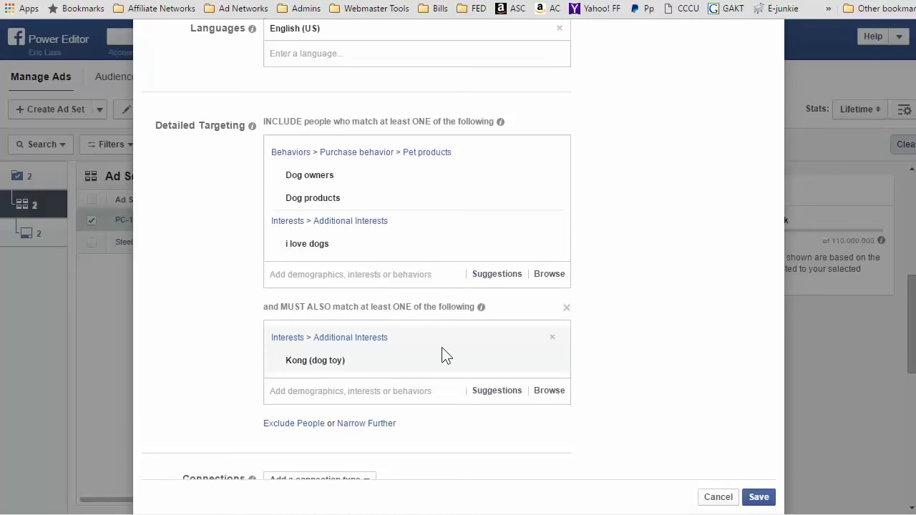
{"action": "mouse_move", "coordinate": [443, 360]}
{"action": "mouse_move", "coordinate": [310, 250]}
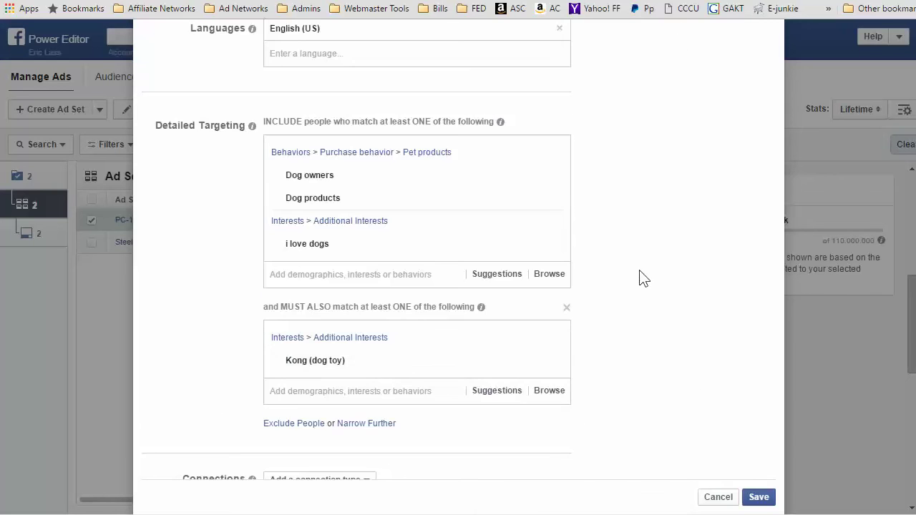
Step: Check the audience's potential reach against its targeting details, narrowing group and connection options
{"action": "scroll", "coordinate": [640, 279], "scroll_direction": "up", "scroll_amount": 4}
{"action": "scroll", "coordinate": [653, 246], "scroll_direction": "up", "scroll_amount": 1}
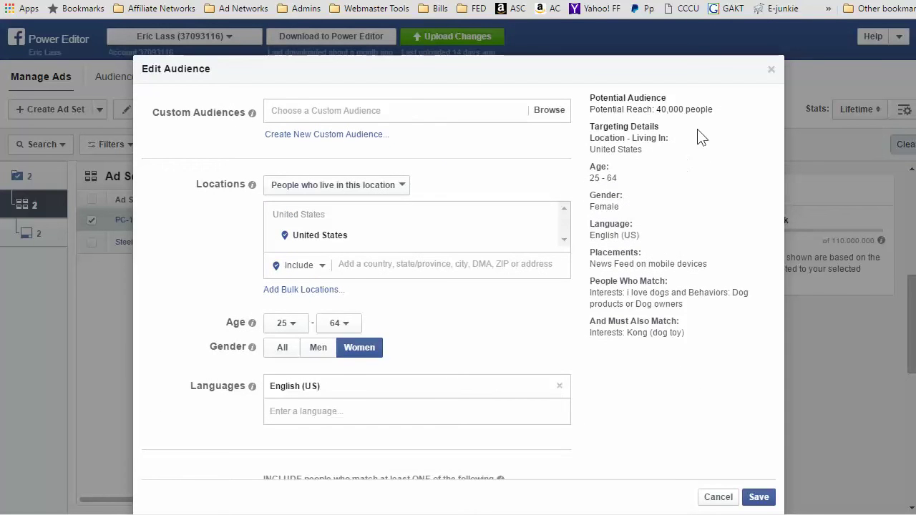
{"action": "left_click_drag", "start_coordinate": [714, 111], "coordinate": [658, 114]}
{"action": "scroll", "coordinate": [662, 126], "scroll_direction": "down", "scroll_amount": 7}
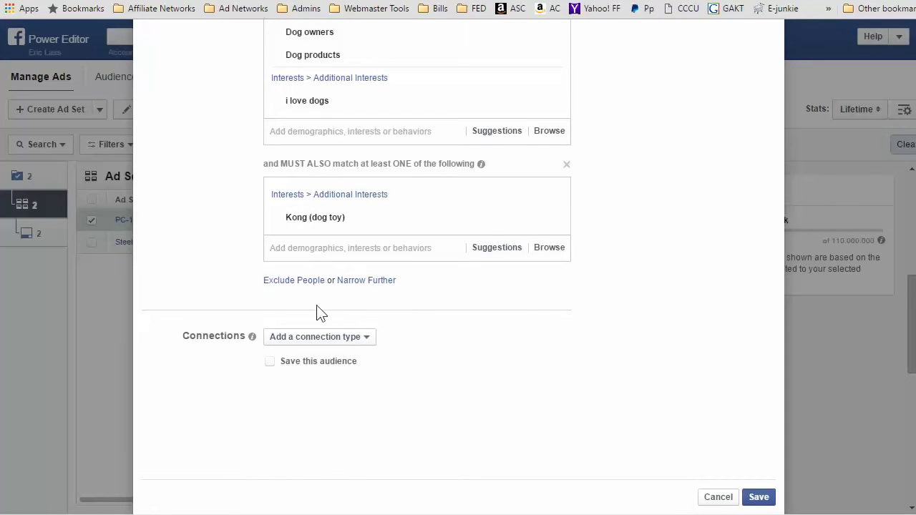
{"action": "scroll", "coordinate": [601, 304], "scroll_direction": "up", "scroll_amount": 2}
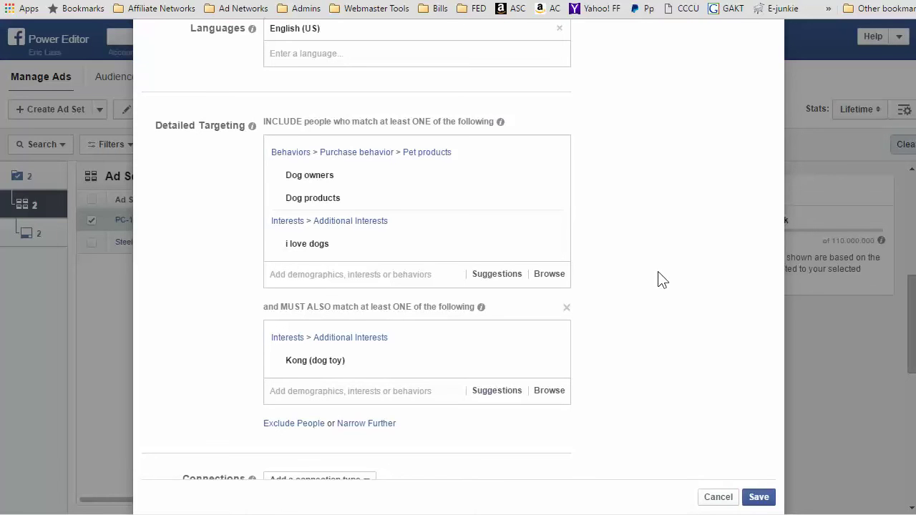
{"action": "scroll", "coordinate": [658, 273], "scroll_direction": "up", "scroll_amount": 5}
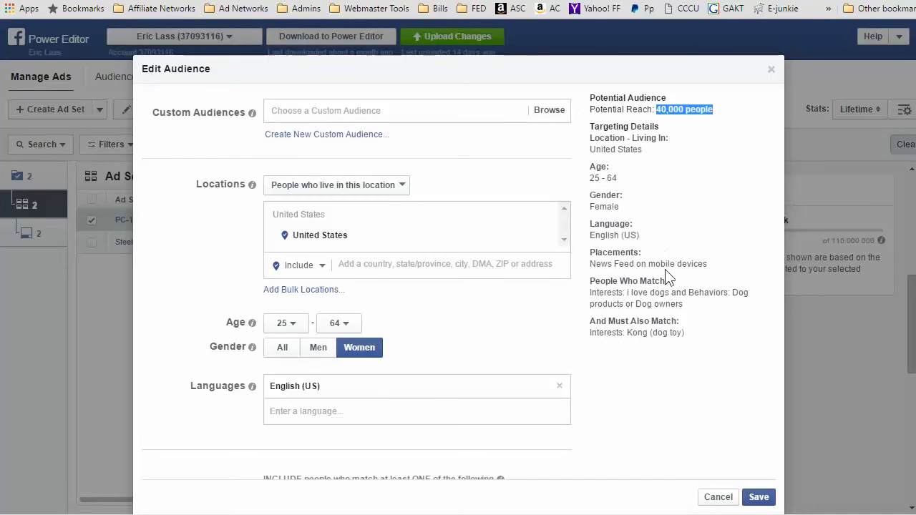
{"action": "scroll", "coordinate": [670, 284], "scroll_direction": "down", "scroll_amount": 2}
{"action": "scroll", "coordinate": [670, 284], "scroll_direction": "down", "scroll_amount": 5}
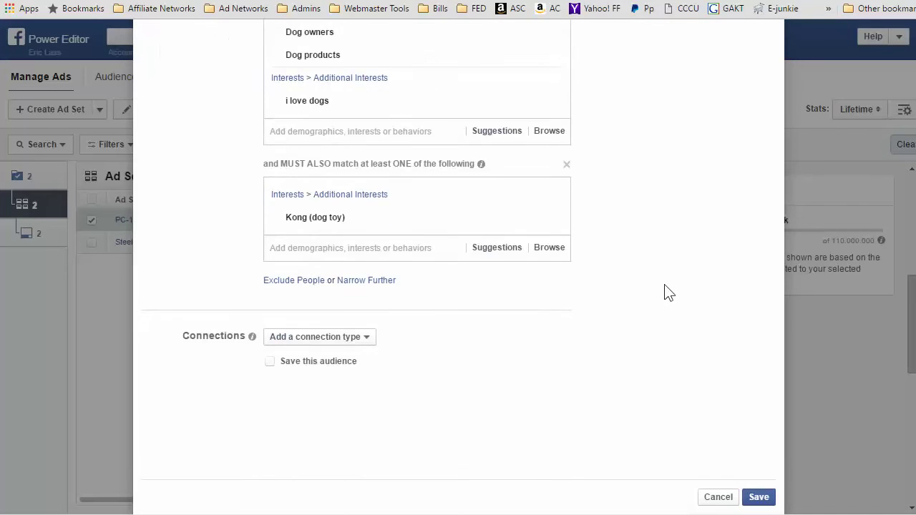
{"action": "scroll", "coordinate": [668, 293], "scroll_direction": "up", "scroll_amount": 2}
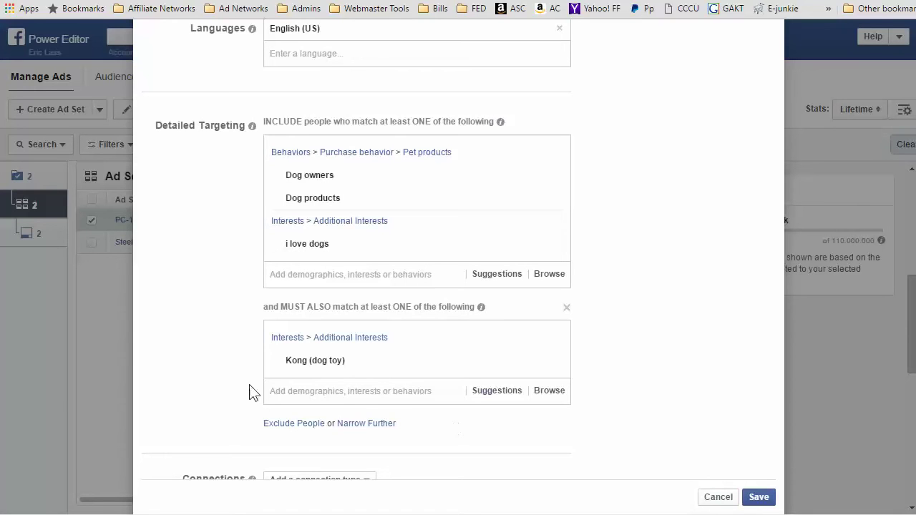
Step: Consult the Google image results for dog food brands and add the Purina ONE interest to the must-also-match group containing Kong (dog toy)
{"action": "mouse_move", "coordinate": [309, 369]}
{"action": "mouse_move", "coordinate": [351, 254]}
{"action": "key", "text": "ctrl+Tab"}
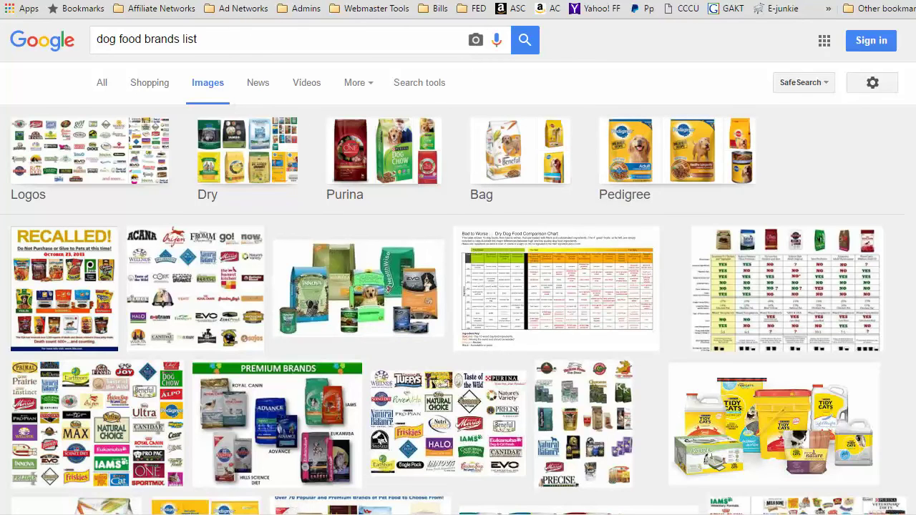
{"action": "key", "text": "ctrl+shift+Tab"}
{"action": "left_click", "coordinate": [343, 388]}
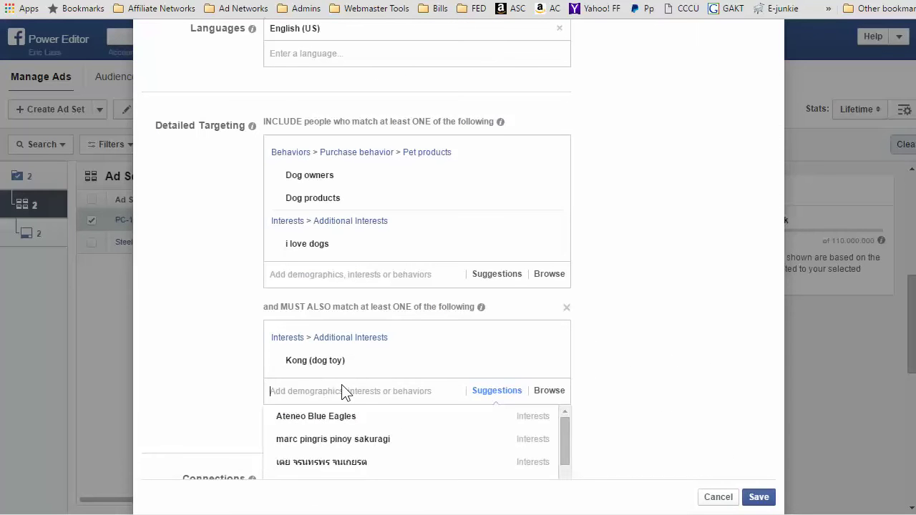
{"action": "type", "text": "purina"}
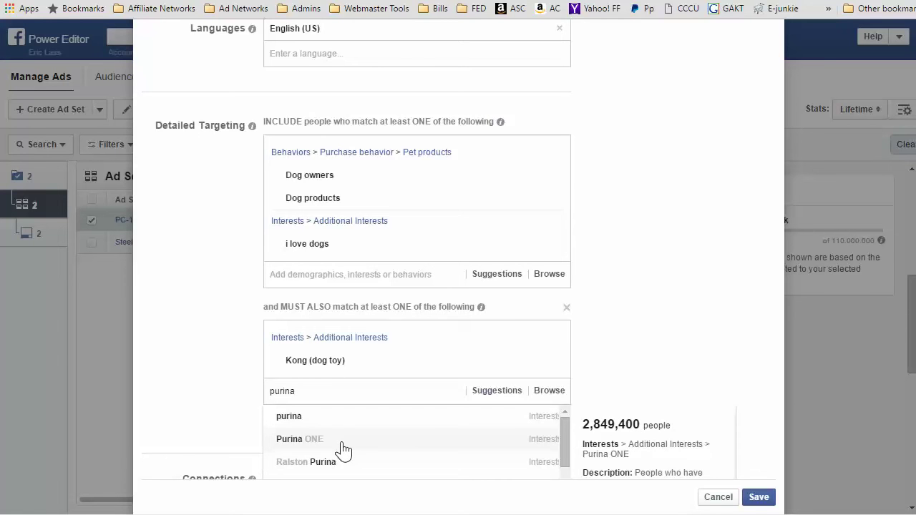
{"action": "left_click", "coordinate": [399, 438]}
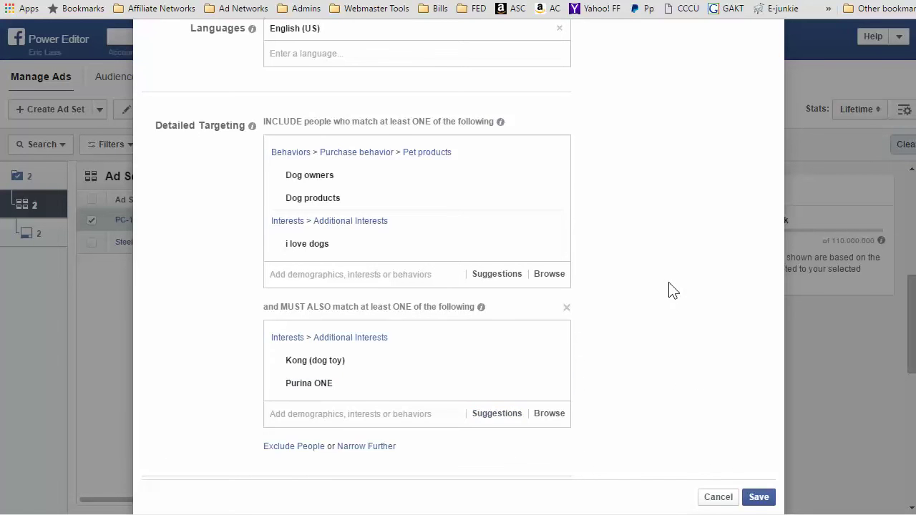
Step: Check the audience's updated potential reach and the details of the Purina ONE interest
{"action": "scroll", "coordinate": [665, 300], "scroll_direction": "up", "scroll_amount": 5}
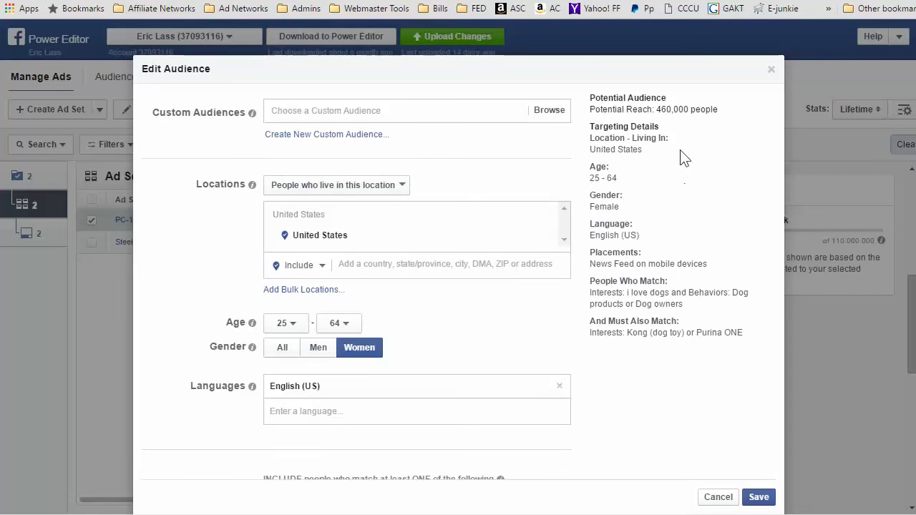
{"action": "left_click_drag", "start_coordinate": [656, 109], "coordinate": [716, 109]}
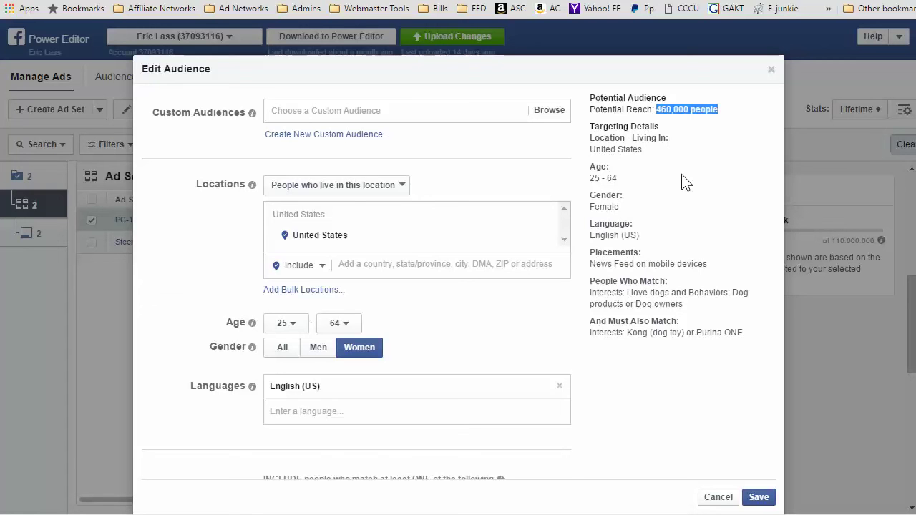
{"action": "scroll", "coordinate": [659, 255], "scroll_direction": "down", "scroll_amount": 5}
{"action": "mouse_move", "coordinate": [442, 387]}
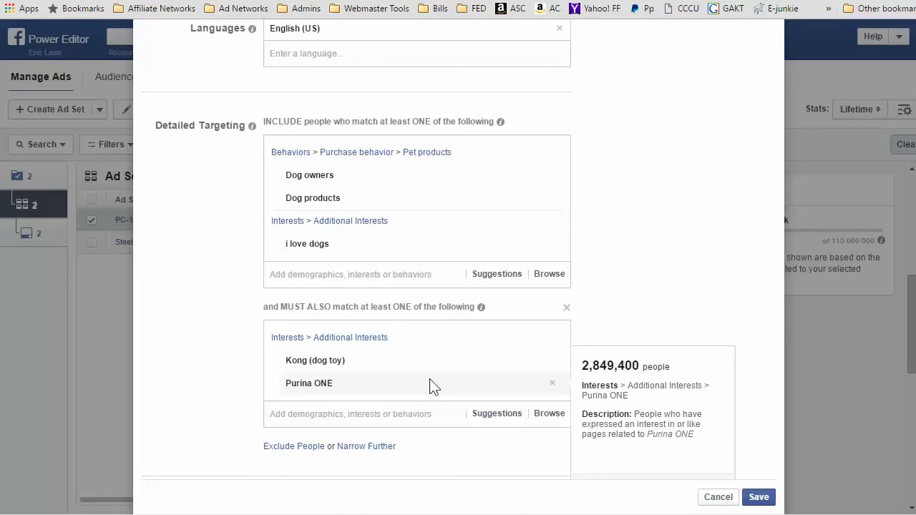
{"action": "mouse_move", "coordinate": [433, 370]}
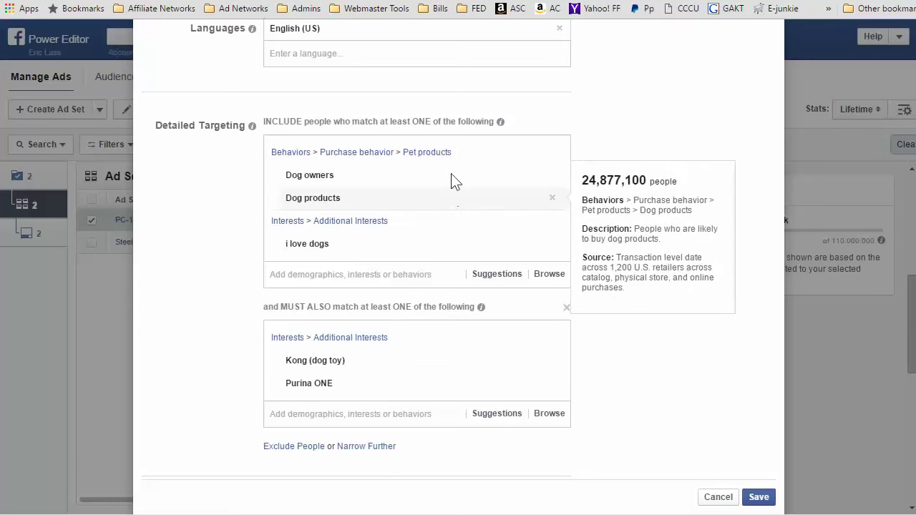
Step: Narrow the audience further by adding a second, empty must-also-match group below the Kong and Purina ONE interests
{"action": "left_click", "coordinate": [387, 447]}
{"action": "scroll", "coordinate": [624, 378], "scroll_direction": "down", "scroll_amount": 3}
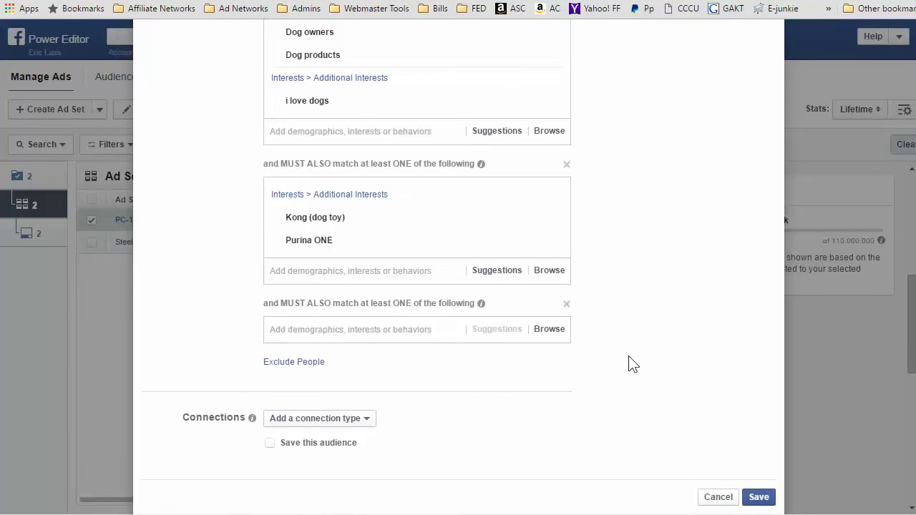
{"action": "scroll", "coordinate": [401, 157], "scroll_direction": "up", "scroll_amount": 1}
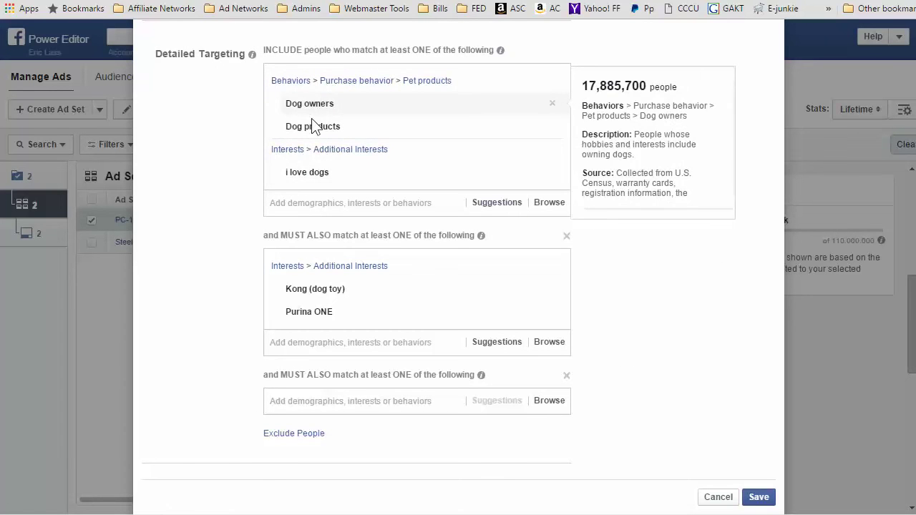
{"action": "mouse_move", "coordinate": [315, 134]}
{"action": "mouse_move", "coordinate": [312, 174]}
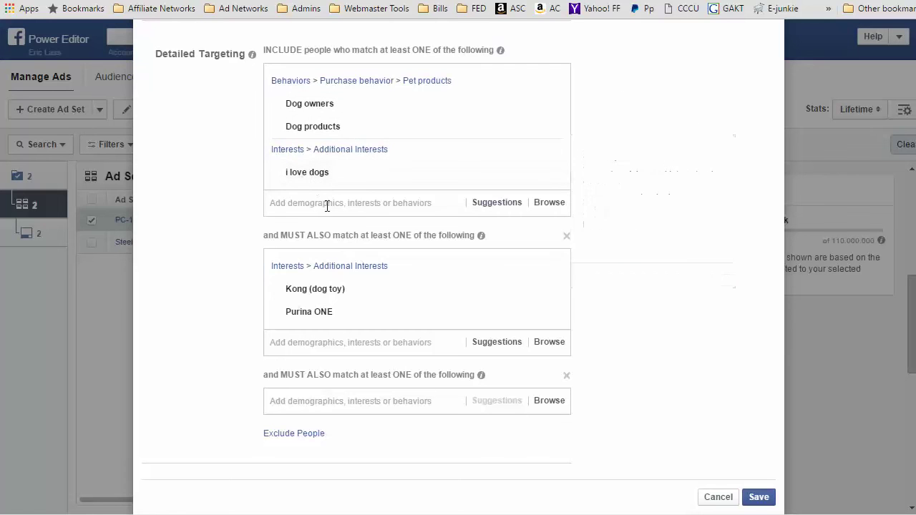
{"action": "mouse_move", "coordinate": [316, 293]}
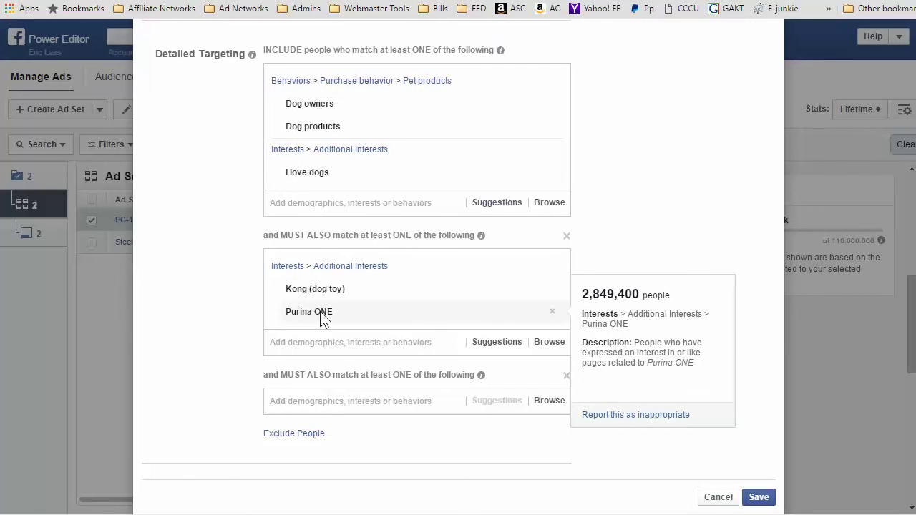
Step: Consult the Google image results for dog food brands and add the Pedigree Petfoods interest to the empty second must-also-match group
{"action": "left_click", "coordinate": [349, 403]}
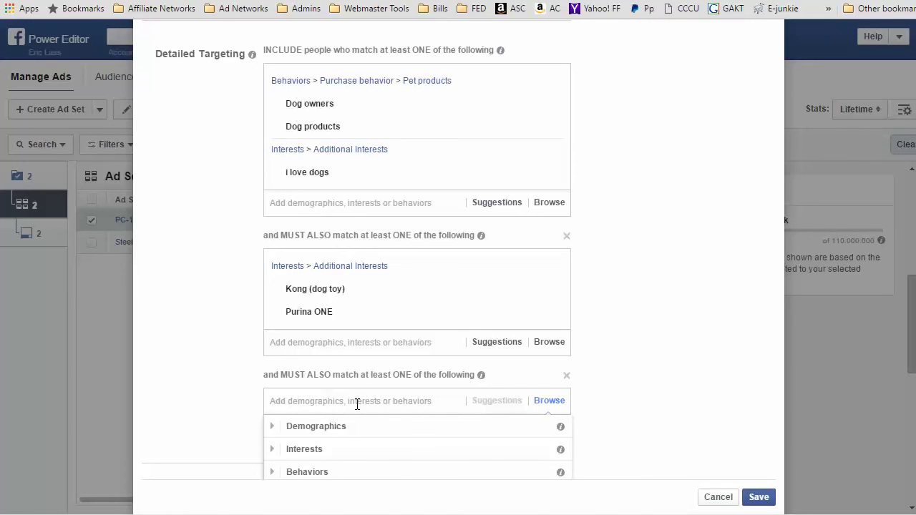
{"action": "key", "text": "ctrl+Tab"}
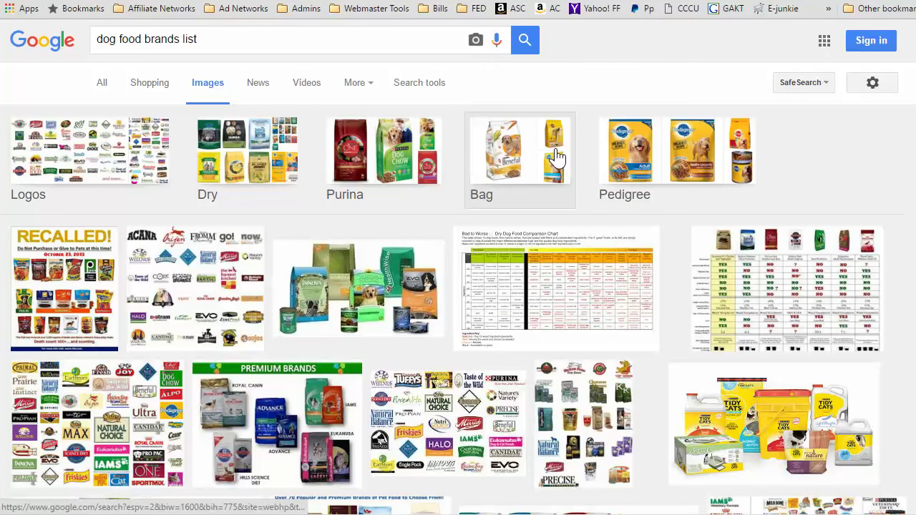
{"action": "scroll", "coordinate": [560, 182], "scroll_direction": "down", "scroll_amount": 3}
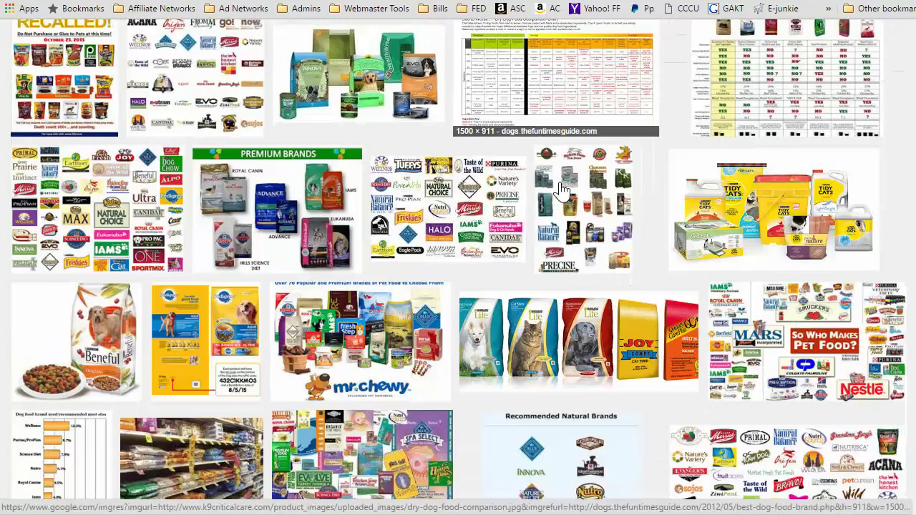
{"action": "scroll", "coordinate": [562, 192], "scroll_direction": "down", "scroll_amount": 3}
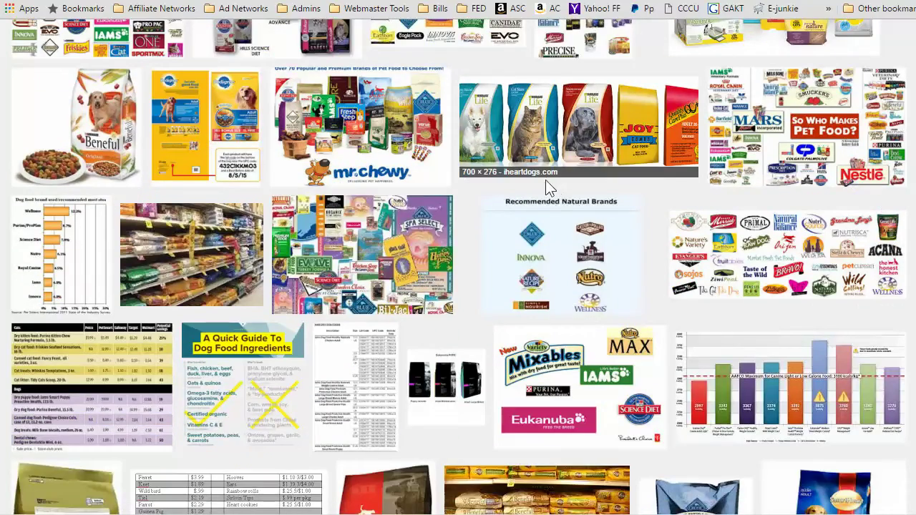
{"action": "key", "text": "ctrl+Tab"}
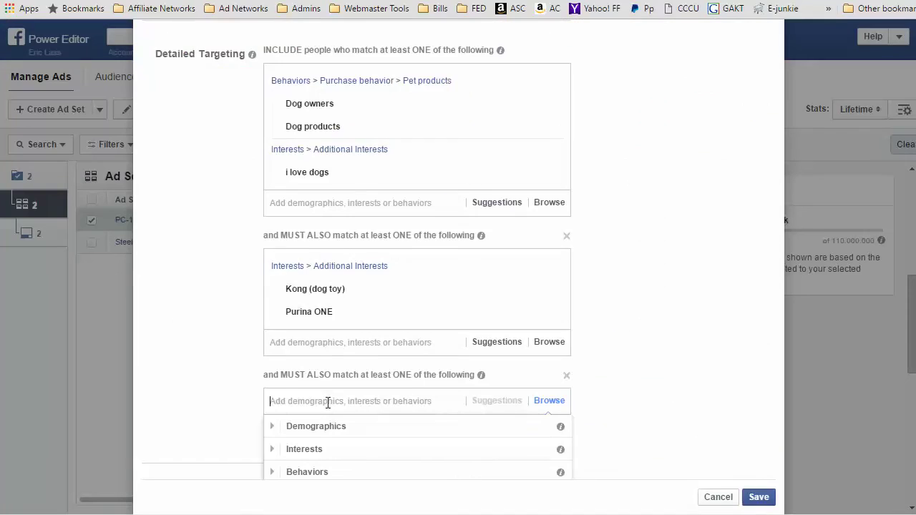
{"action": "scroll", "coordinate": [214, 363], "scroll_direction": "down", "scroll_amount": 1}
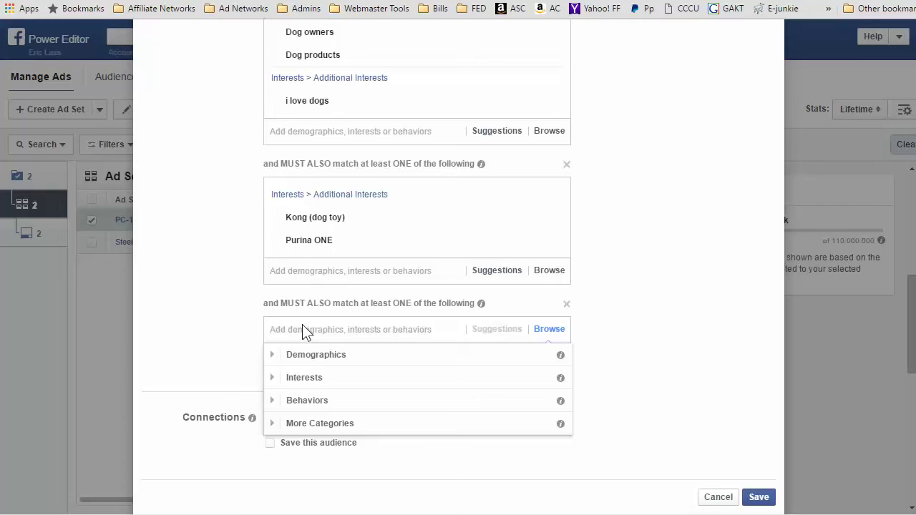
{"action": "type", "text": "pe"}
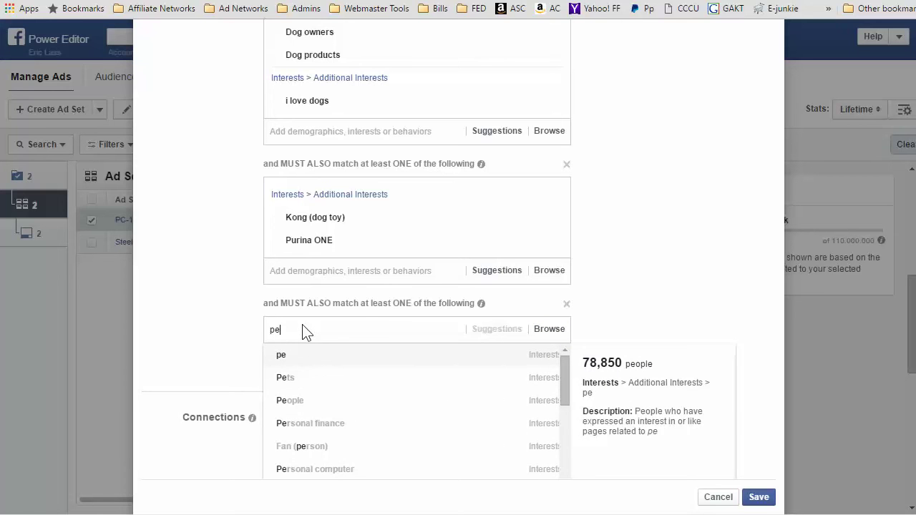
{"action": "type", "text": "digree"}
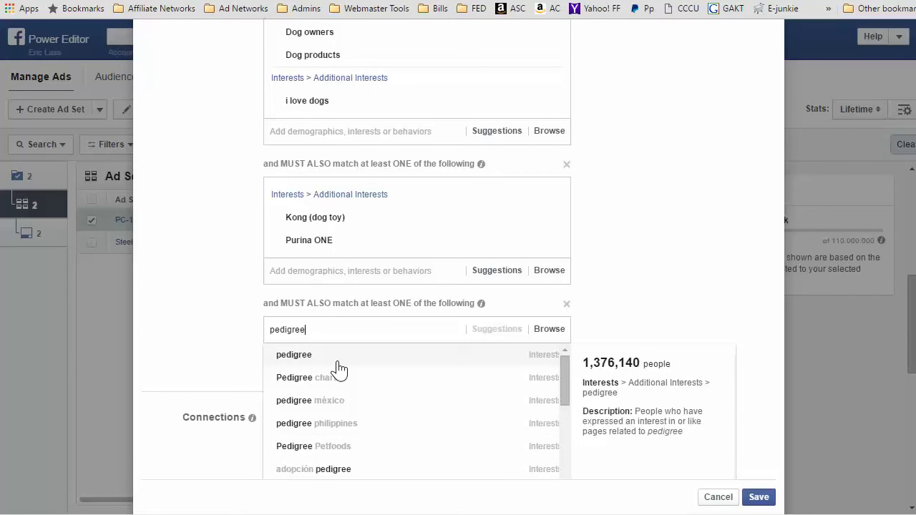
{"action": "left_click", "coordinate": [335, 447]}
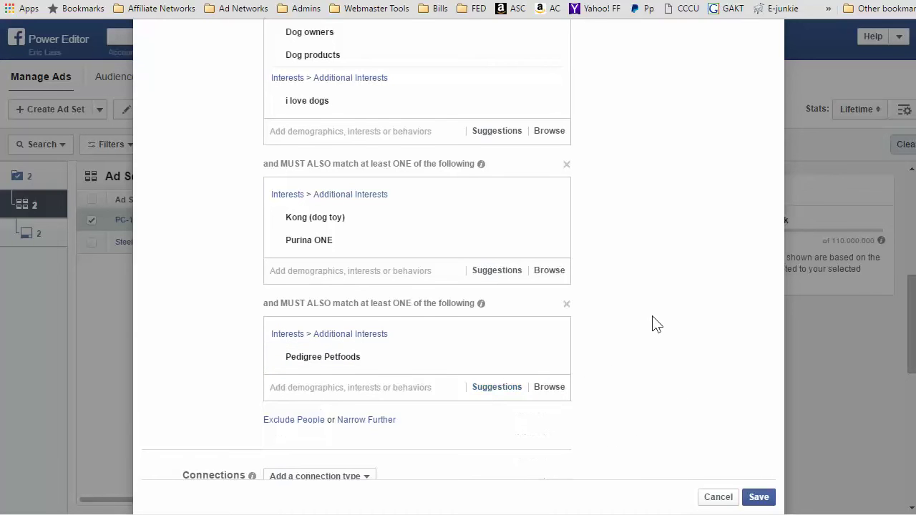
Step: Check the audience's potential reach with the Pedigree Petfoods layer included and highlight the reach figure
{"action": "scroll", "coordinate": [657, 324], "scroll_direction": "up", "scroll_amount": 6}
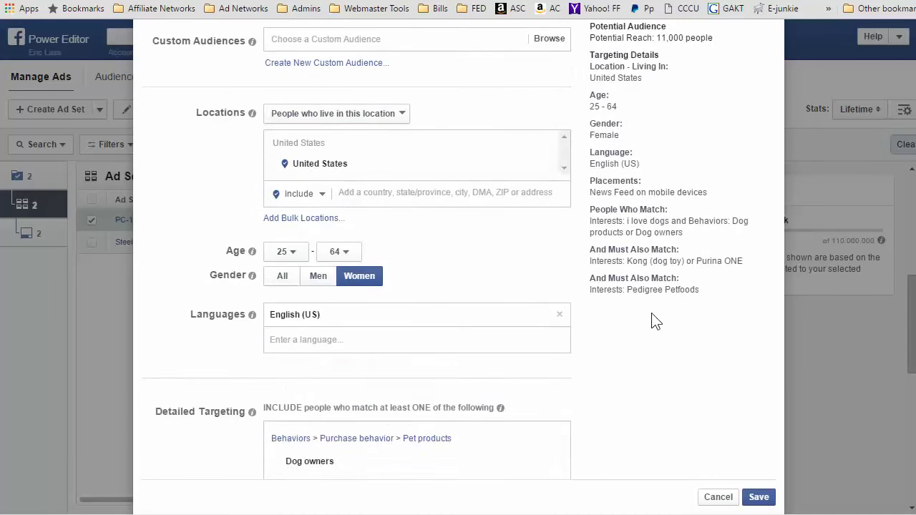
{"action": "scroll", "coordinate": [657, 325], "scroll_direction": "up", "scroll_amount": 1}
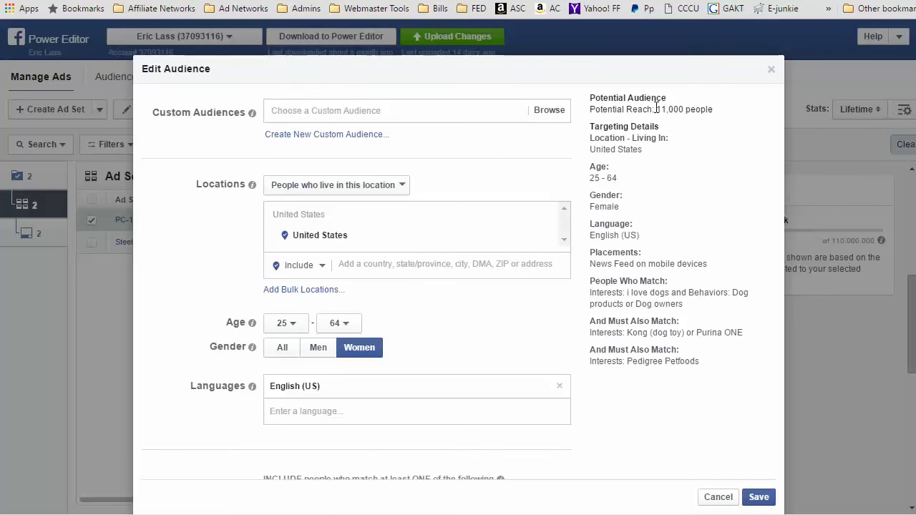
{"action": "left_click_drag", "start_coordinate": [657, 108], "coordinate": [716, 107]}
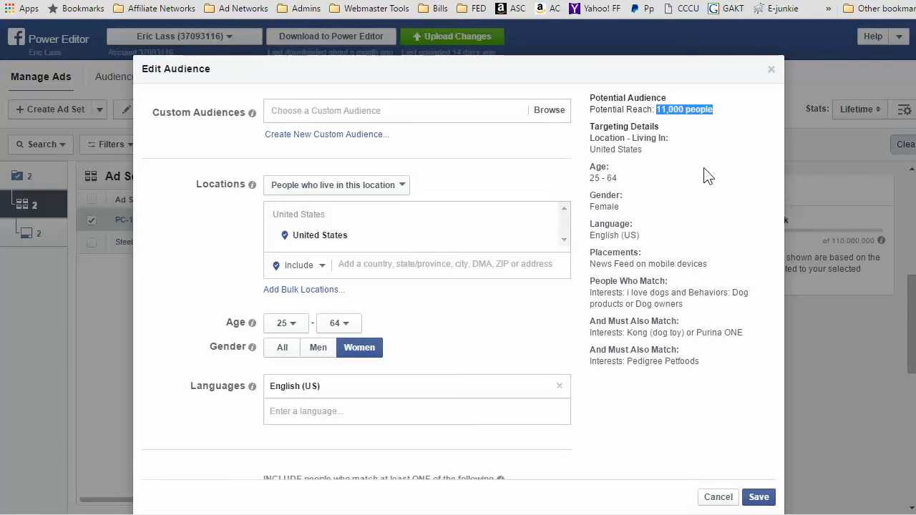
Step: Review the included dog behaviors and interests, both must-also-match groups and the connection options against the targeting summary
{"action": "scroll", "coordinate": [707, 176], "scroll_direction": "down", "scroll_amount": 3}
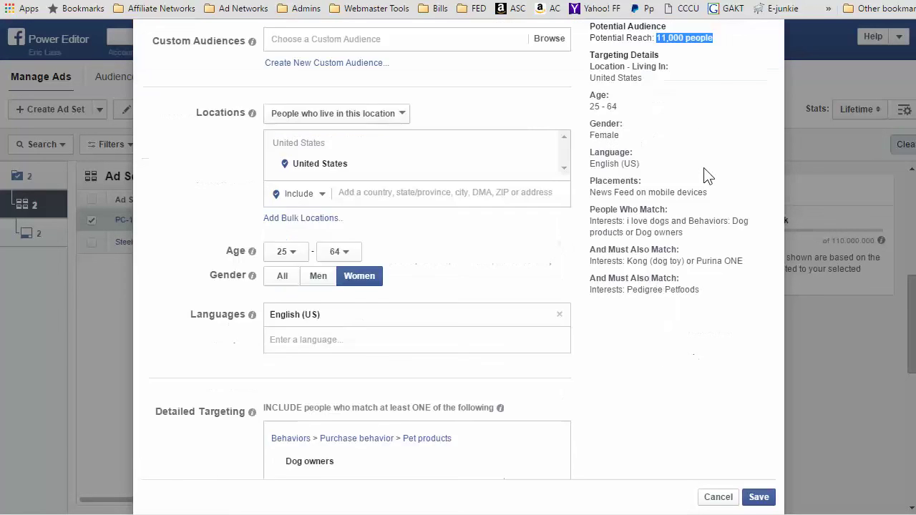
{"action": "scroll", "coordinate": [707, 177], "scroll_direction": "down", "scroll_amount": 4}
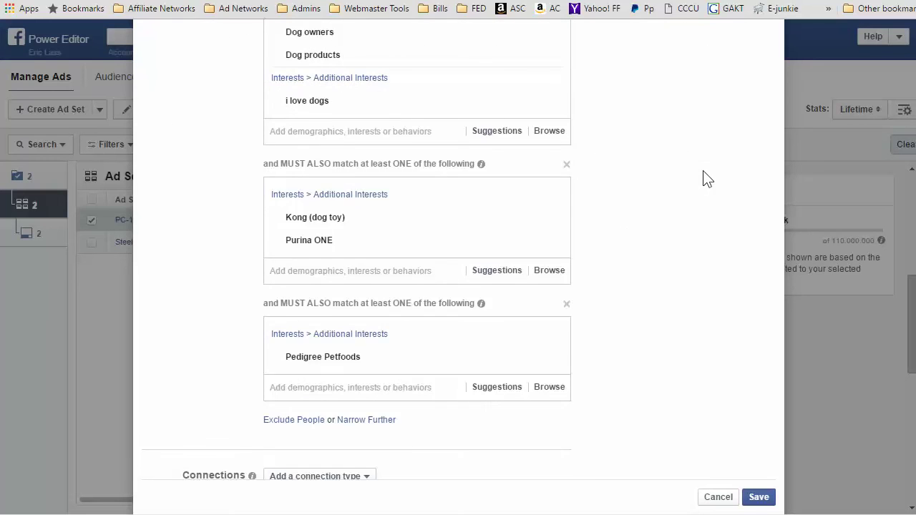
{"action": "scroll", "coordinate": [704, 178], "scroll_direction": "up", "scroll_amount": 1}
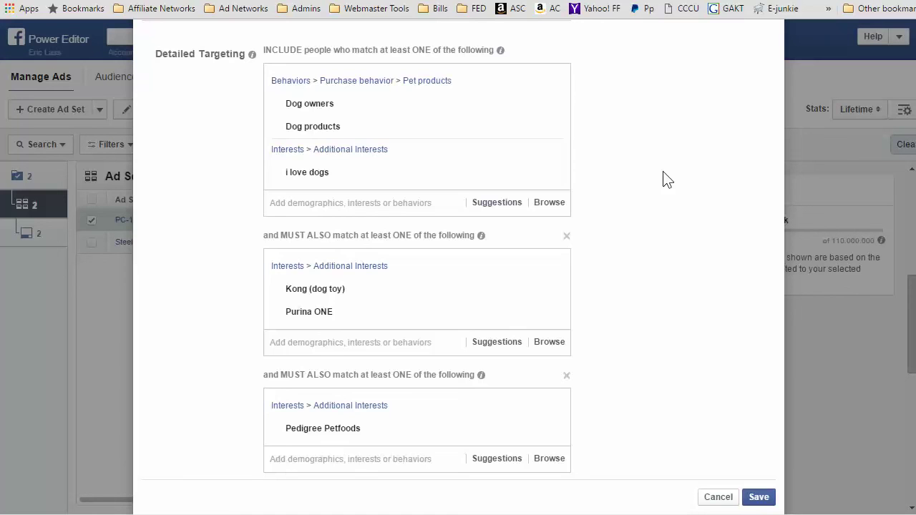
{"action": "scroll", "coordinate": [663, 180], "scroll_direction": "down", "scroll_amount": 2}
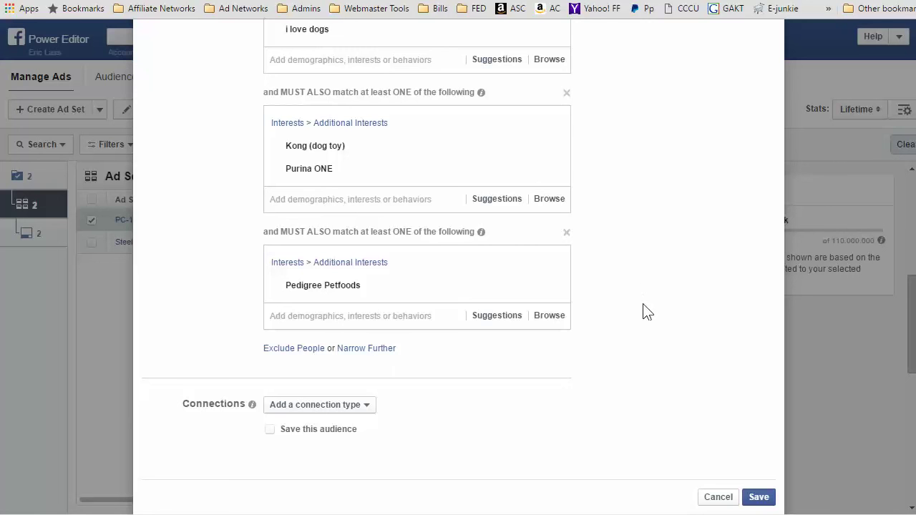
{"action": "scroll", "coordinate": [641, 317], "scroll_direction": "down", "scroll_amount": 2}
{"action": "scroll", "coordinate": [640, 318], "scroll_direction": "up", "scroll_amount": 4}
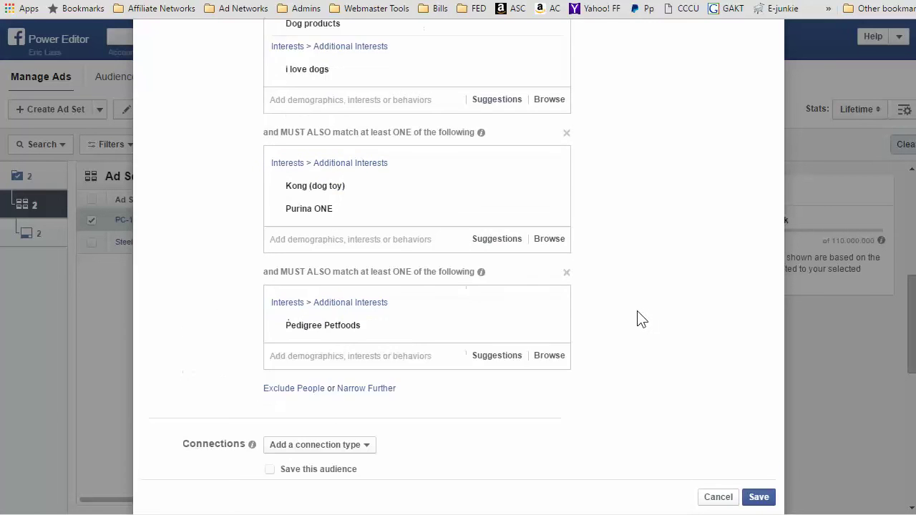
{"action": "scroll", "coordinate": [640, 321], "scroll_direction": "up", "scroll_amount": 5}
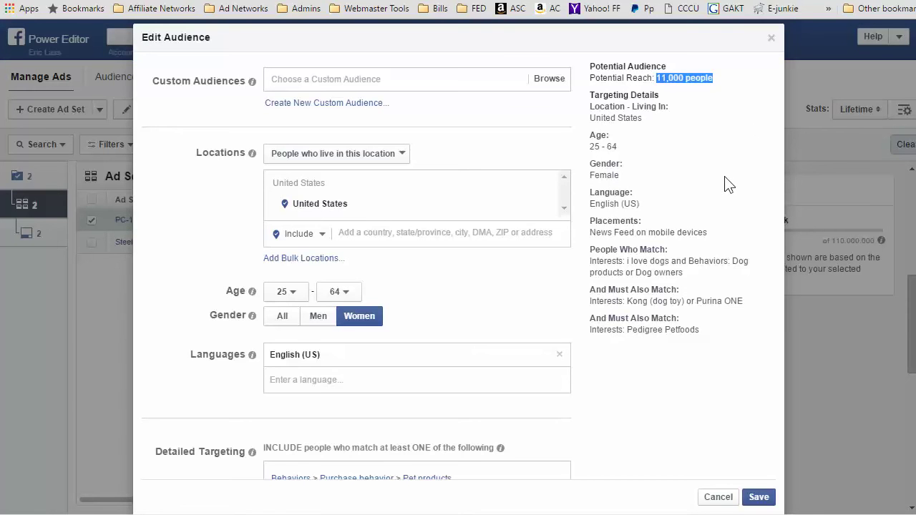
{"action": "scroll", "coordinate": [724, 184], "scroll_direction": "down", "scroll_amount": 7}
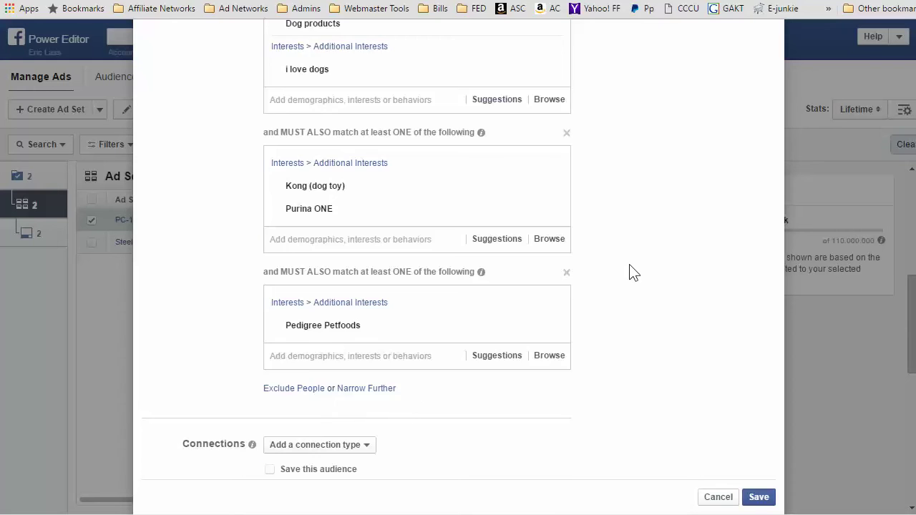
{"action": "scroll", "coordinate": [630, 272], "scroll_direction": "up", "scroll_amount": 7}
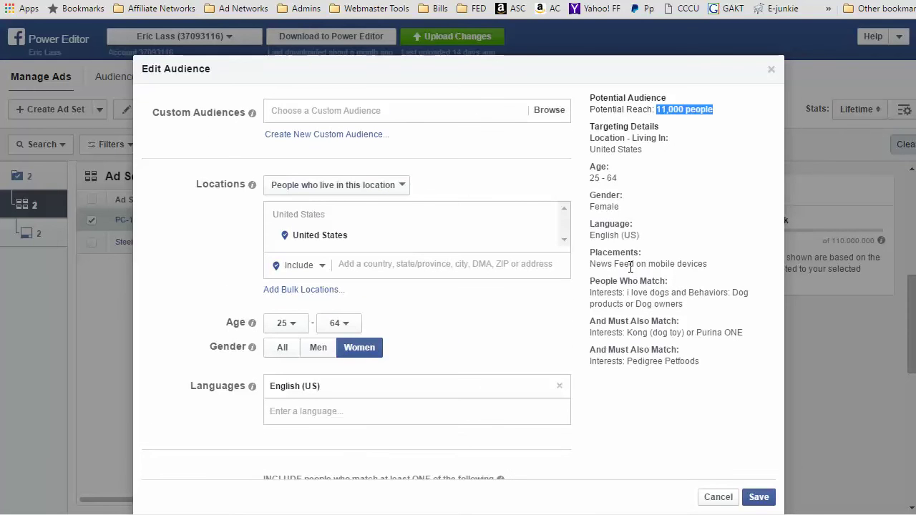